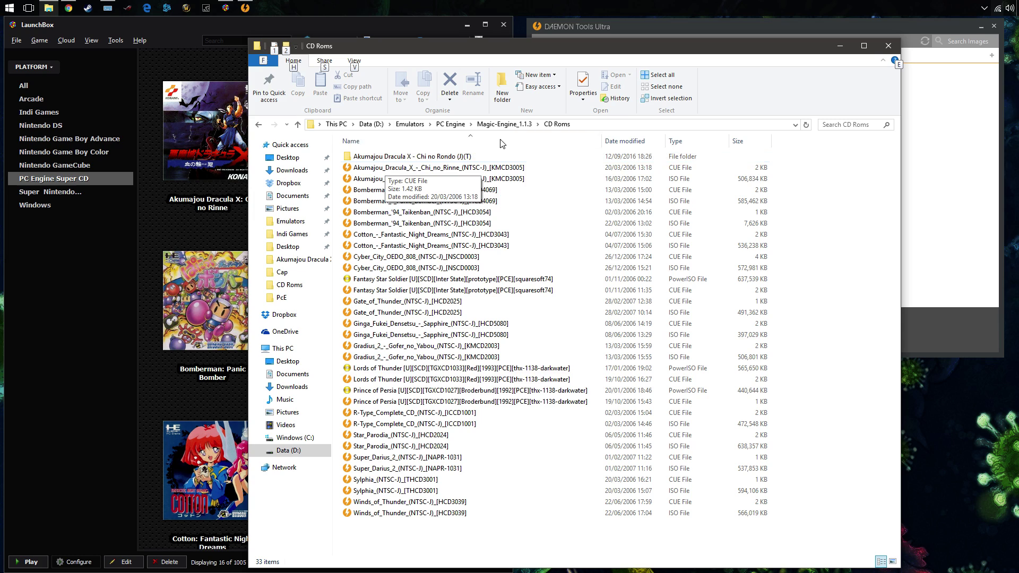
# Step: Inspect the contents of the Akumajou Dracula X - Chi no Rondo folder in CD Roms, then minimize the file window
pyautogui.click(374, 157)
pyautogui.doubleClick(375, 158)
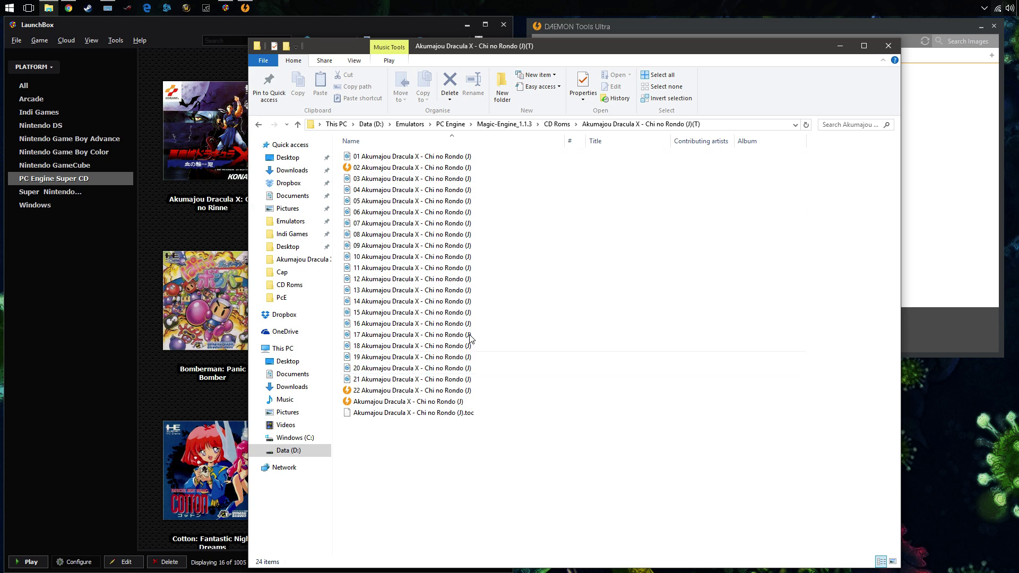
pyautogui.press('BackSpace')
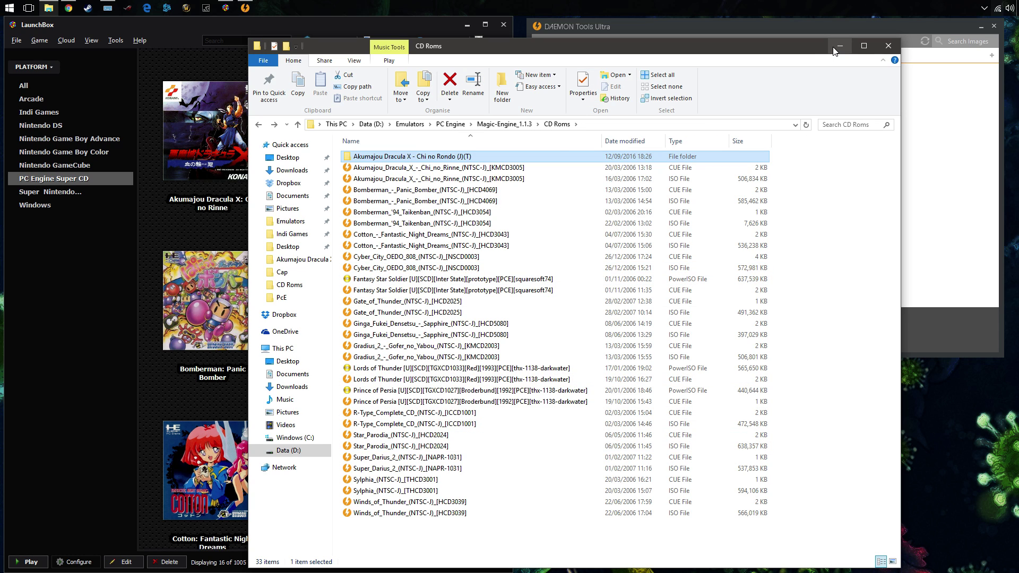
pyautogui.click(835, 52)
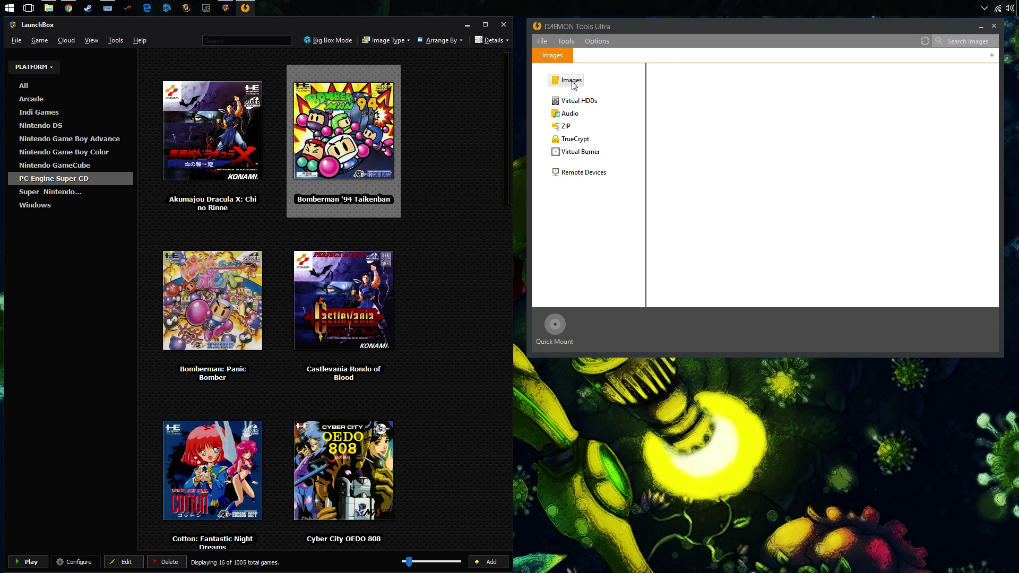
# Step: Add the Akumajou Dracula X - Chi no Rondo (J) image from its own subfolder to the DAEMON Tools image catalogue
pyautogui.rightClick(729, 137)
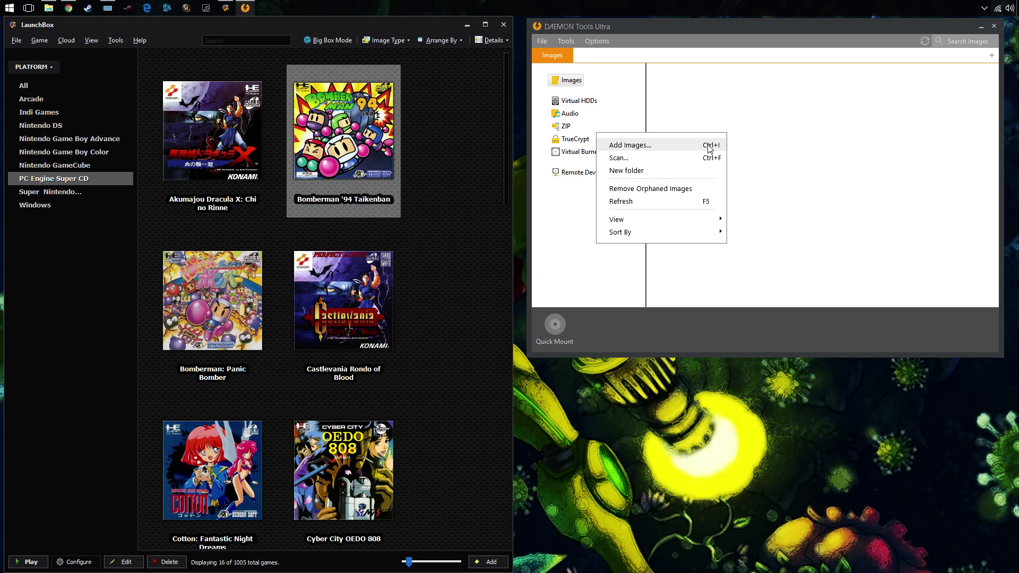
pyautogui.click(709, 146)
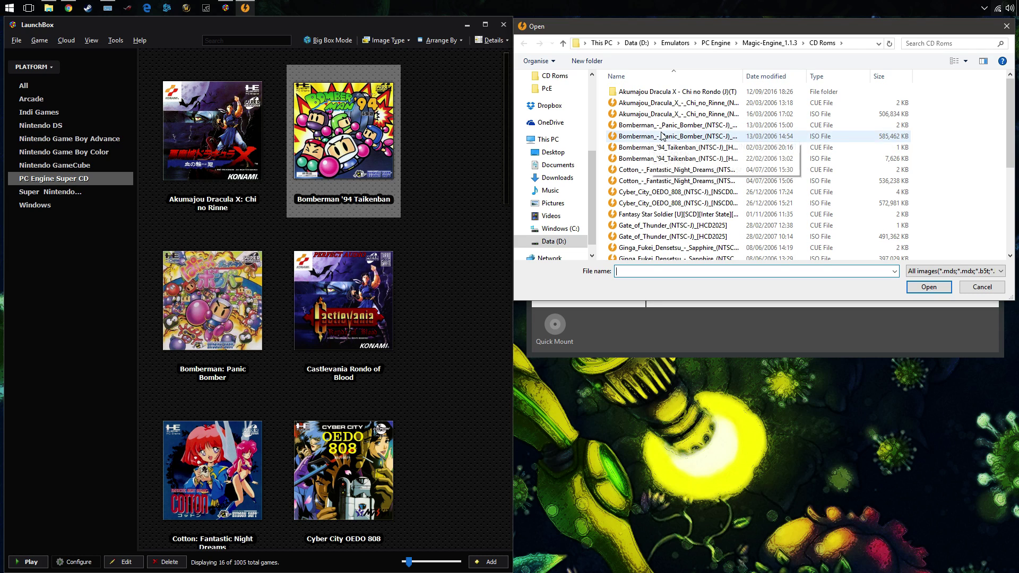
pyautogui.doubleClick(651, 94)
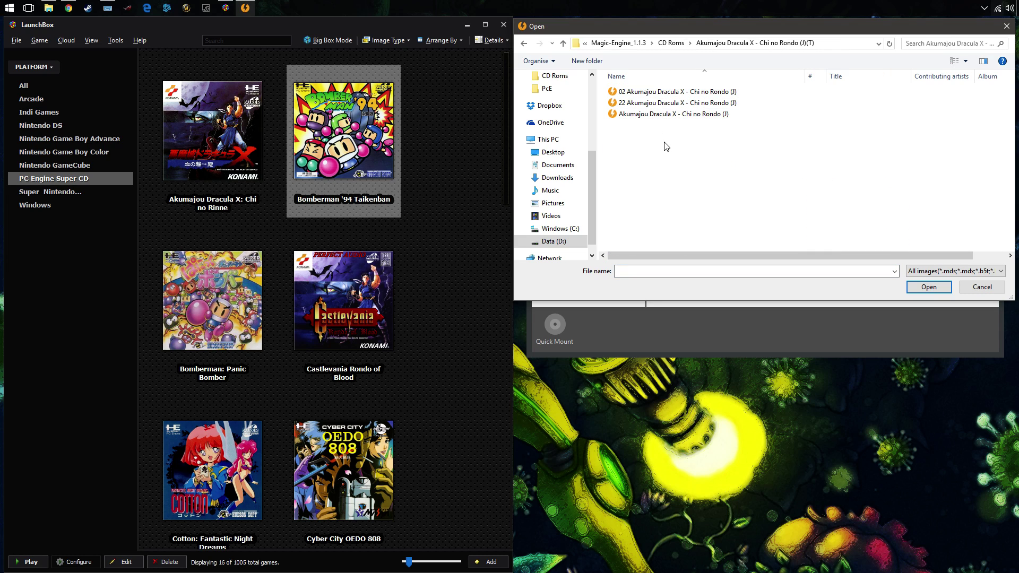
pyautogui.click(652, 115)
pyautogui.click(920, 289)
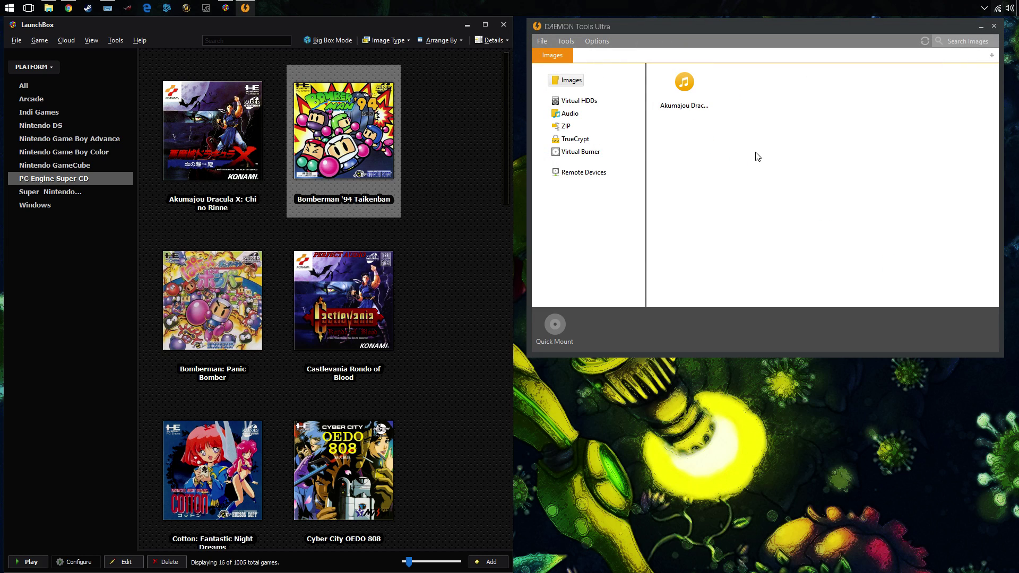
# Step: Add the Bomberman_'94_Taikenban CUE file from the CD Roms folder to the image catalogue
pyautogui.rightClick(757, 156)
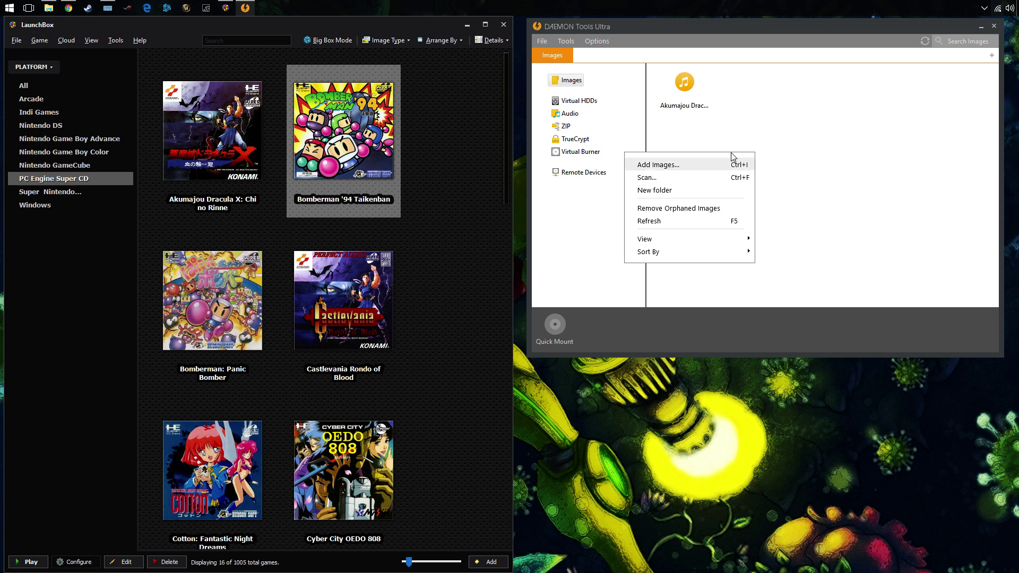
pyautogui.click(690, 165)
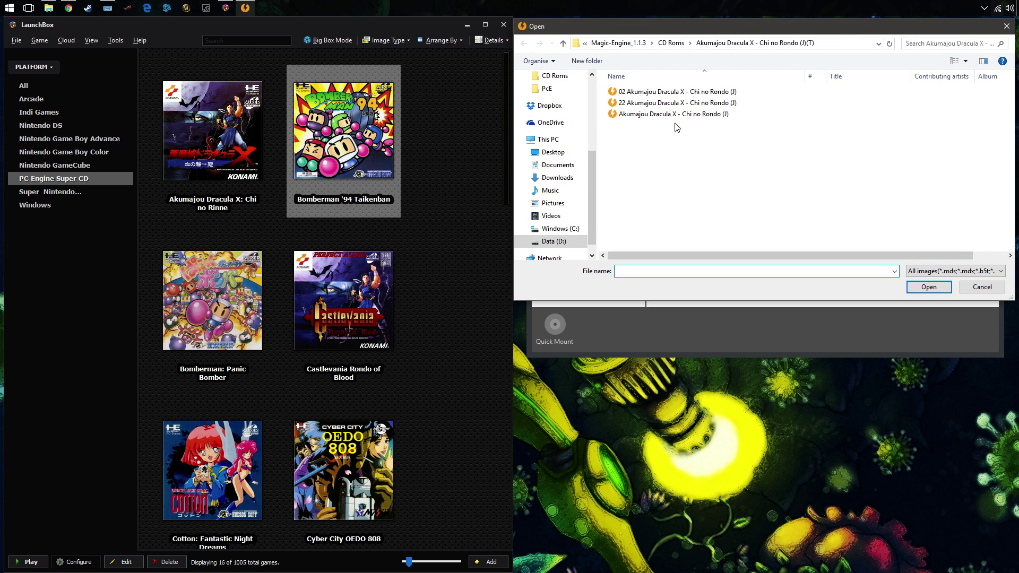
pyautogui.click(672, 44)
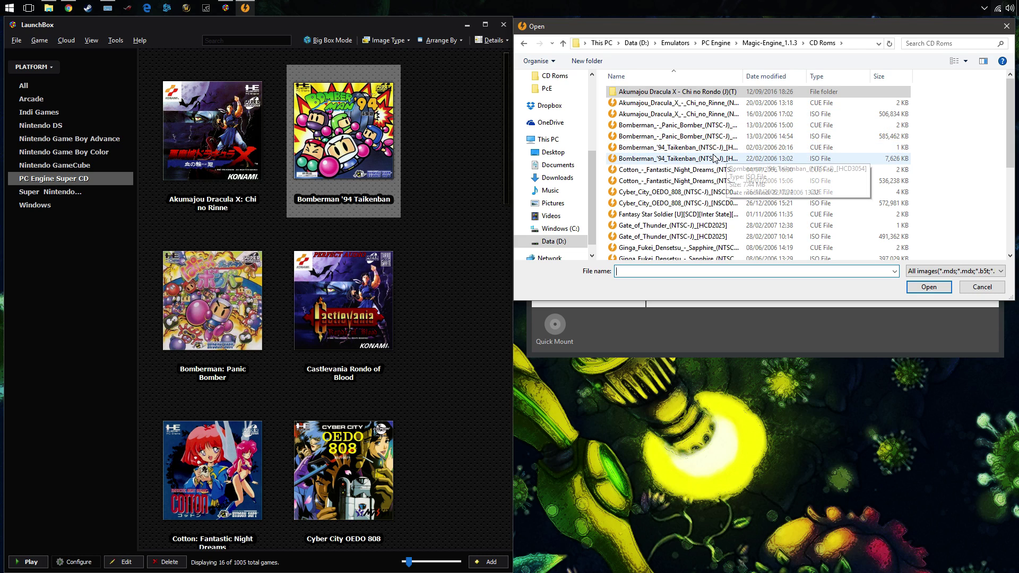
pyautogui.click(698, 148)
pyautogui.click(929, 287)
# Step: Add the Gate_of_Thunder_(NTSC-J)_[HCD2025] CUE file to the image catalogue
pyautogui.rightClick(752, 163)
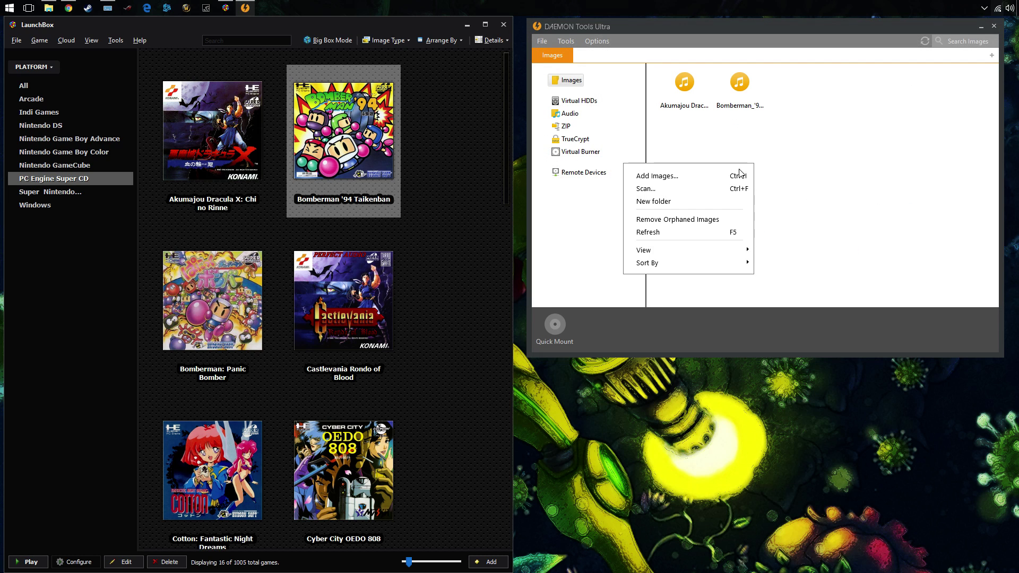
pyautogui.click(676, 177)
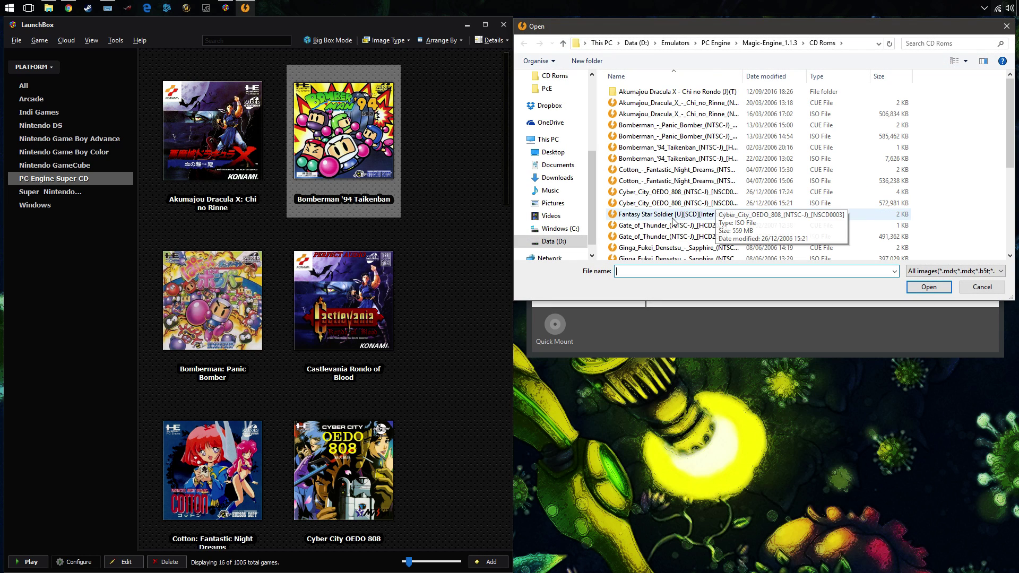
pyautogui.click(669, 229)
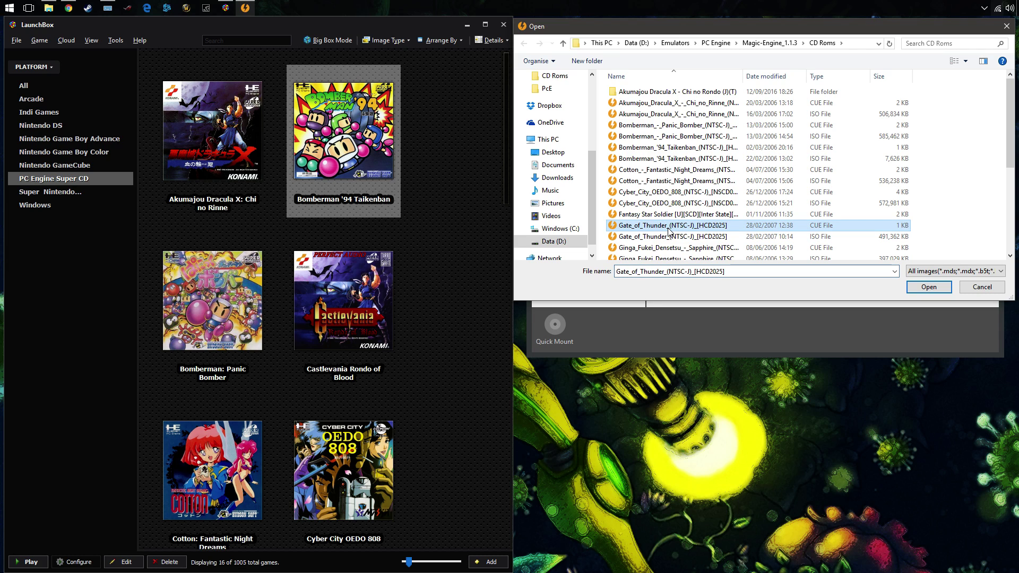
pyautogui.click(929, 289)
# Step: Add the Winds_of_Thunder_(NTSC-J)_[HCD3039] CUE file to the image catalogue
pyautogui.rightClick(658, 171)
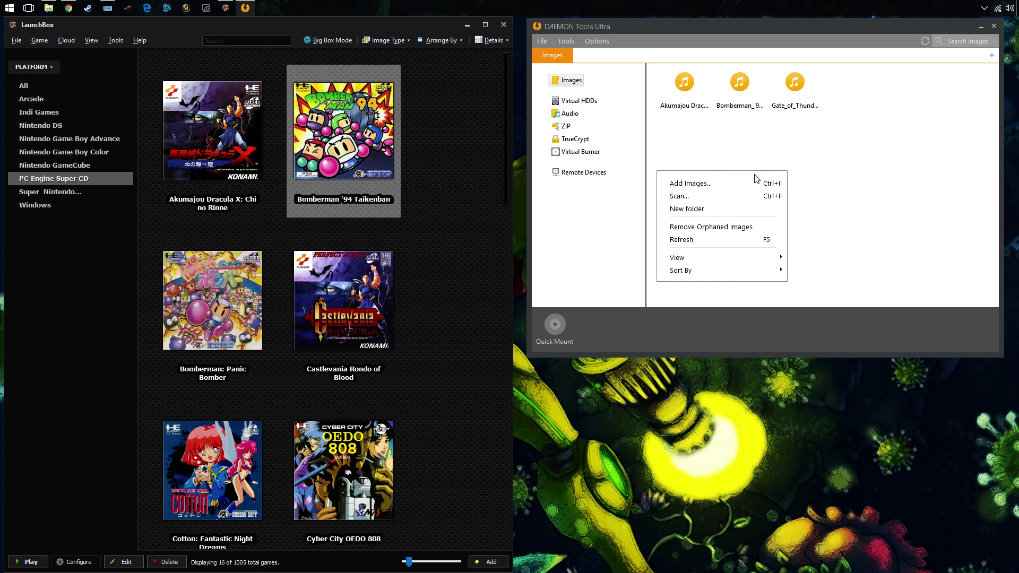
pyautogui.click(690, 184)
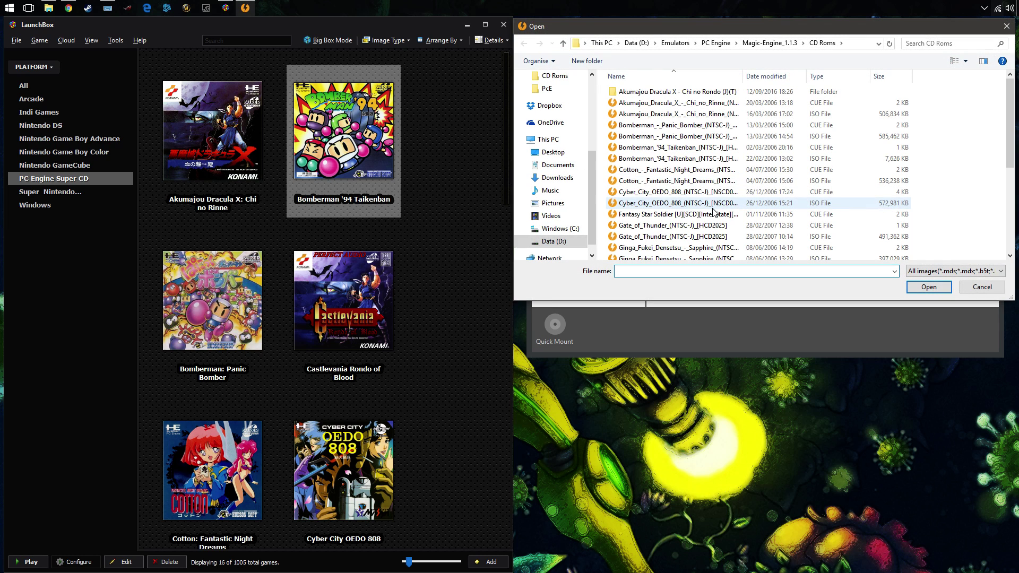
pyautogui.scroll(-1, 708, 197)
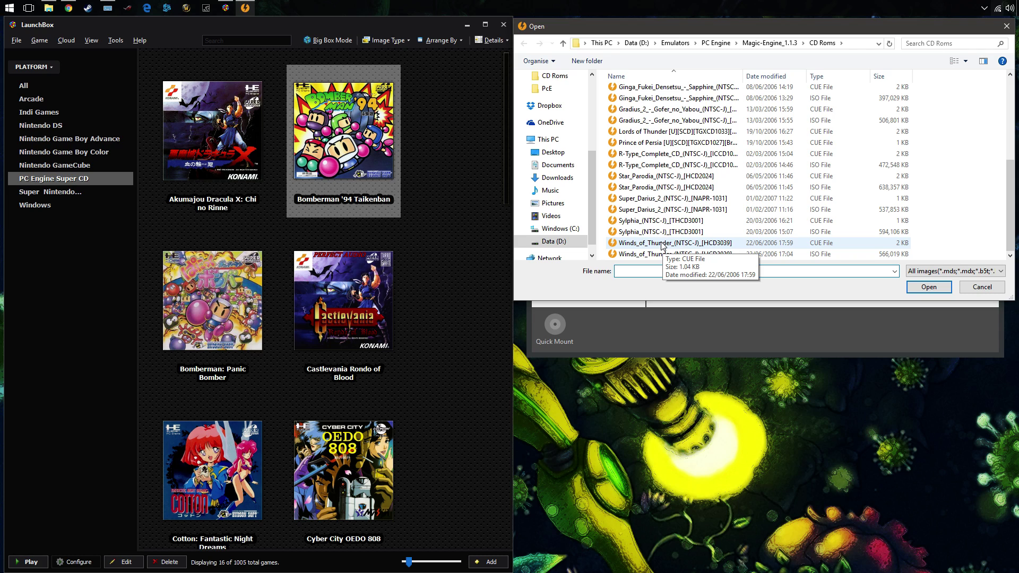
pyautogui.click(666, 243)
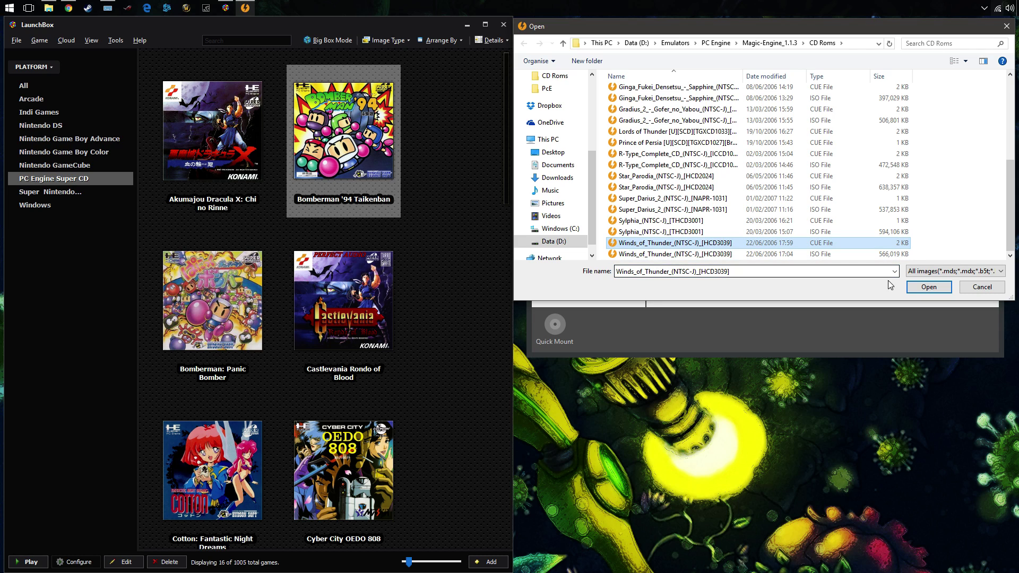
pyautogui.click(928, 289)
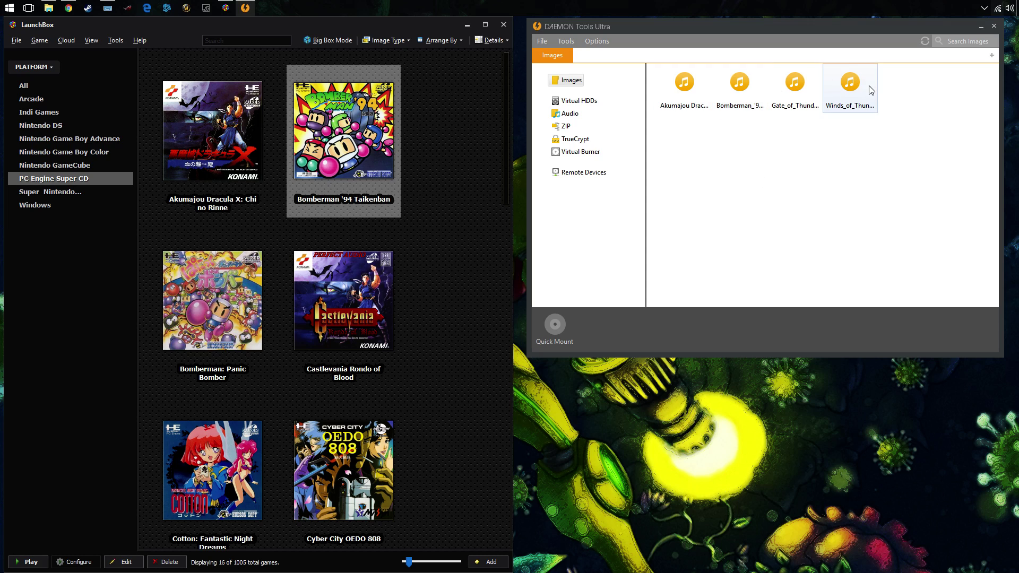
# Step: Mount the Akumajou Dracula X image through Advanced Mount as a SCSI virtual drive with the letter G:
pyautogui.click(686, 89)
pyautogui.rightClick(686, 90)
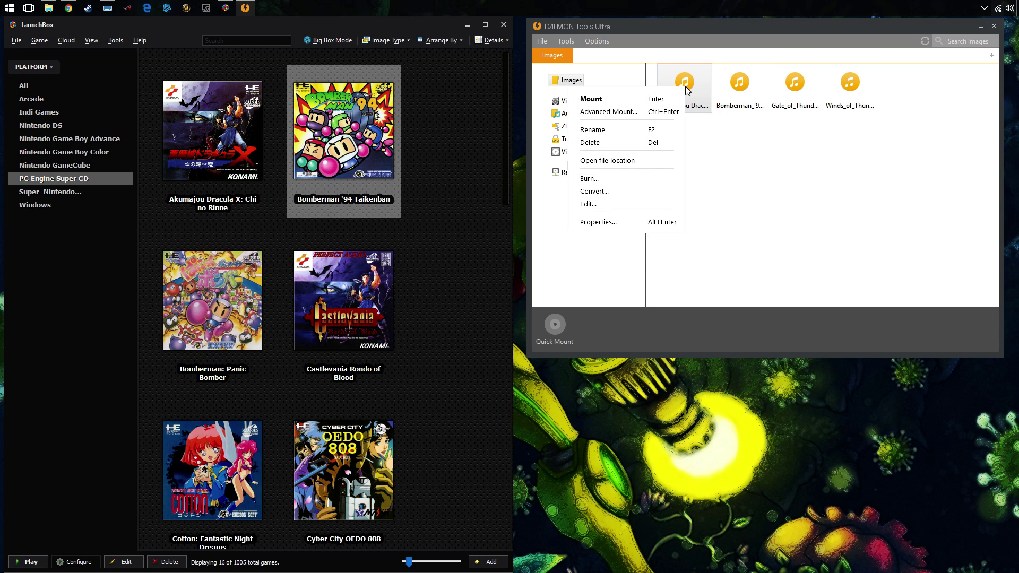
pyautogui.click(667, 116)
pyautogui.click(719, 112)
pyautogui.click(697, 136)
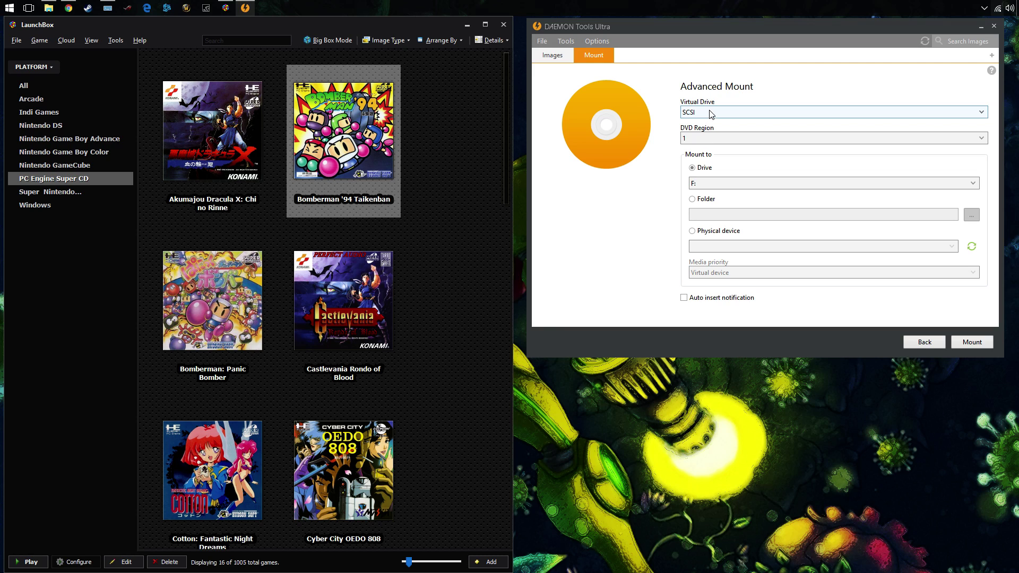
pyautogui.click(700, 183)
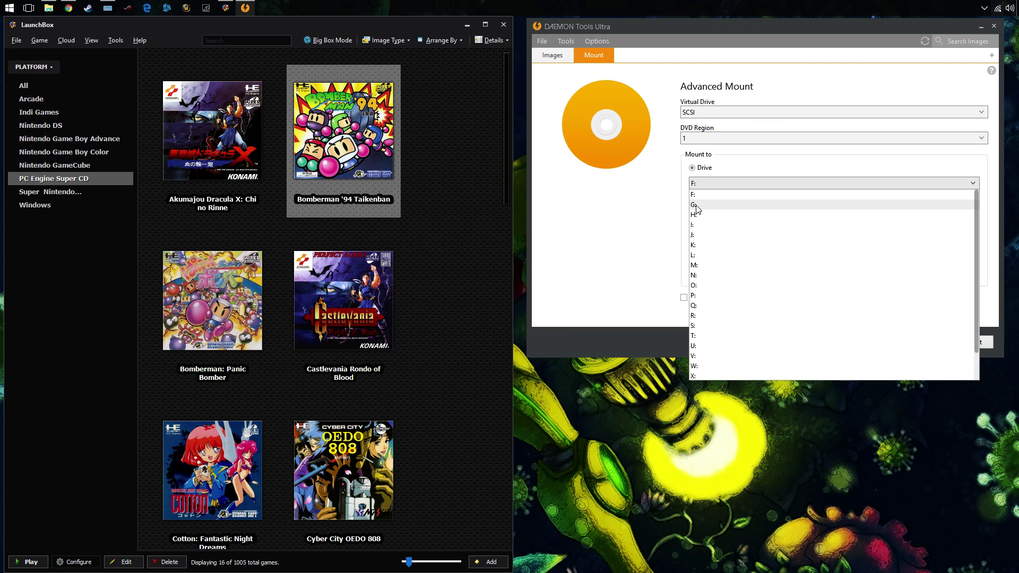
pyautogui.click(697, 205)
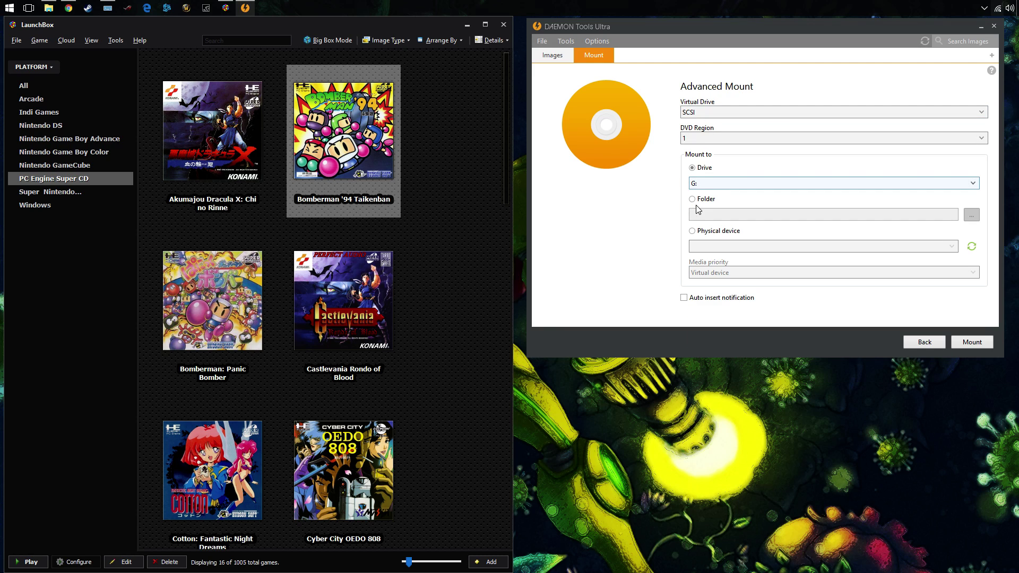
pyautogui.click(972, 342)
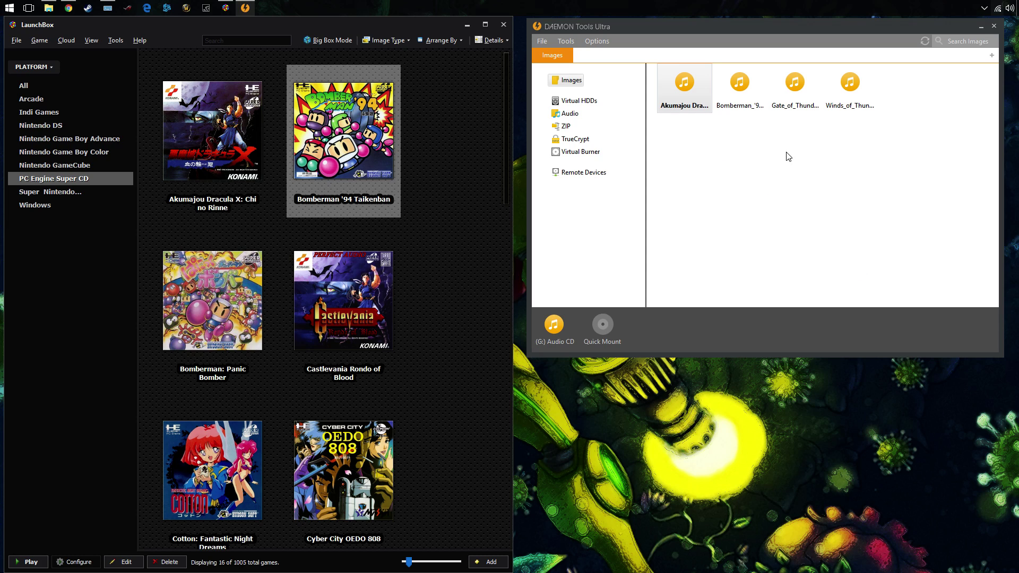
# Step: Mount the Bomberman '94 image through Advanced Mount on drive H:
pyautogui.rightClick(739, 94)
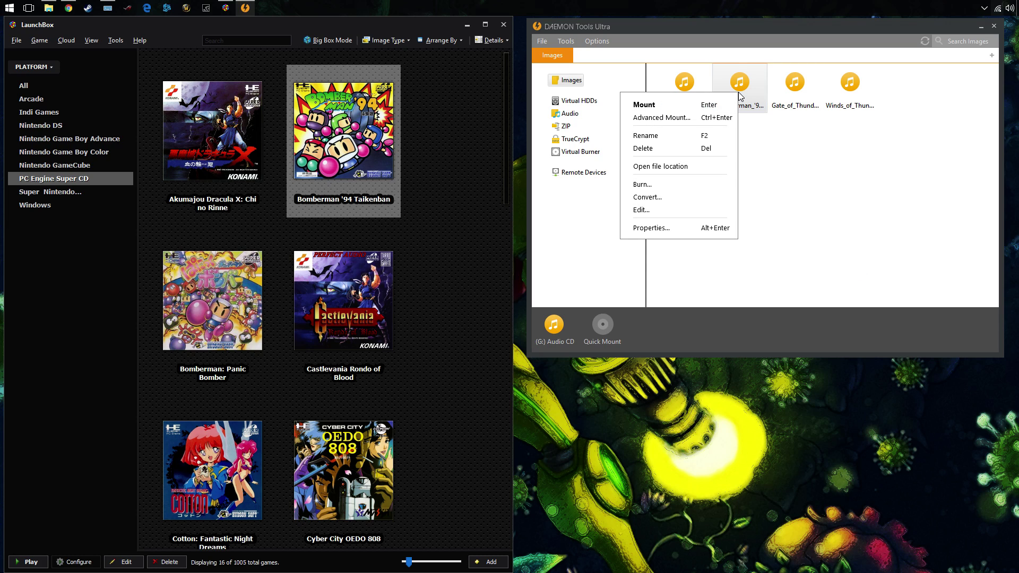
pyautogui.click(663, 117)
pyautogui.click(706, 185)
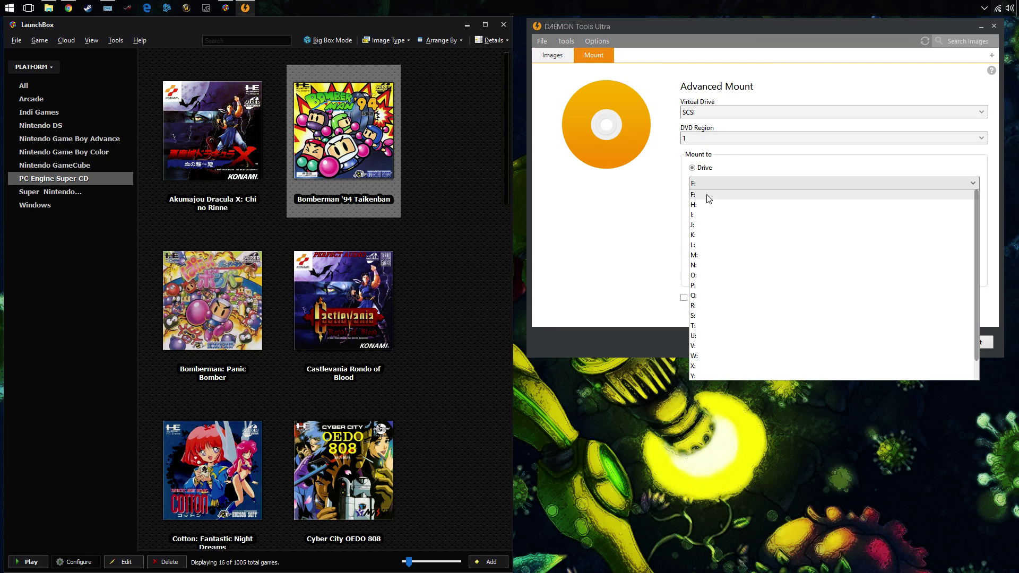
pyautogui.click(706, 207)
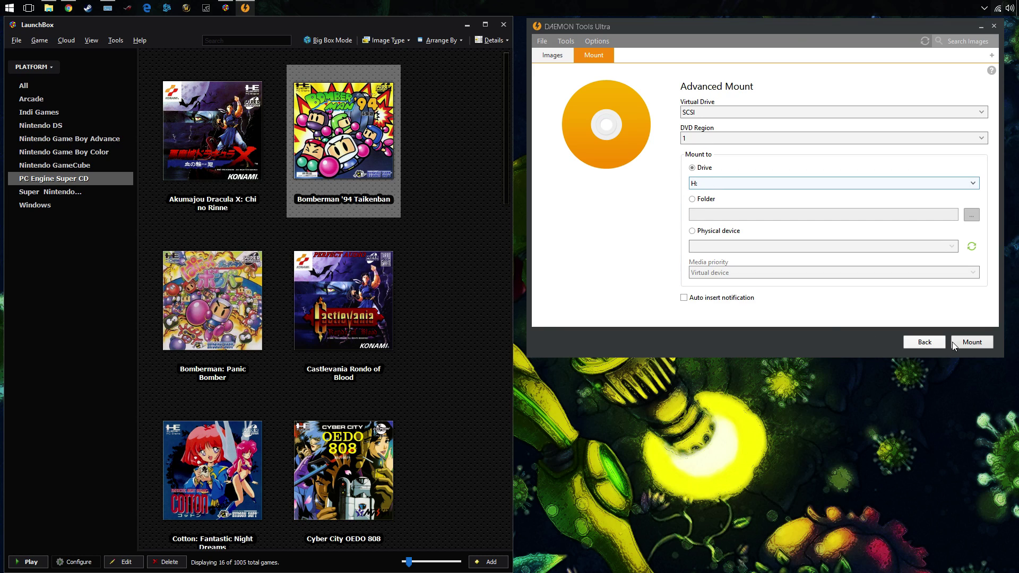
pyautogui.click(973, 342)
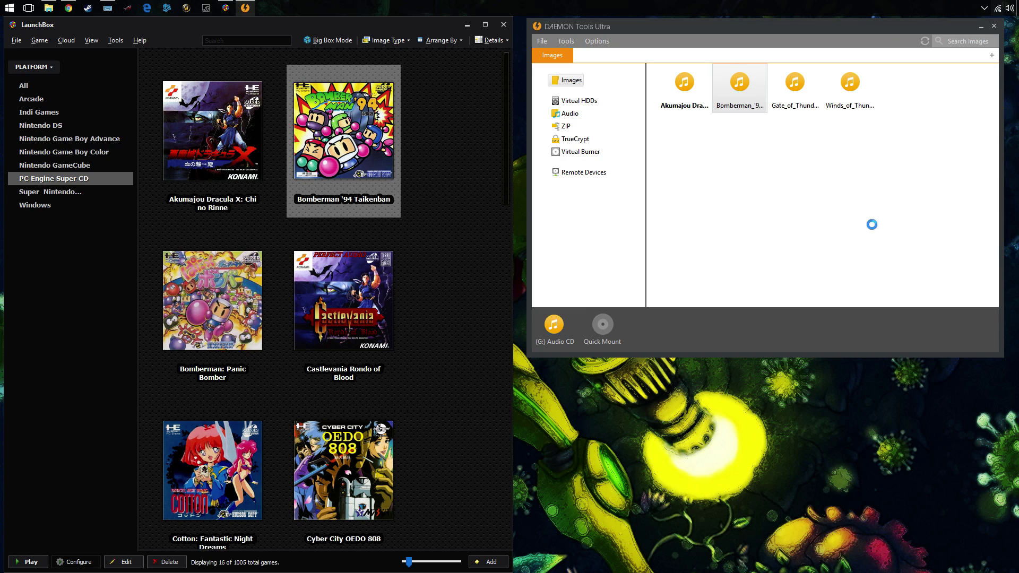
# Step: Mount the Gate of Thunder image through Advanced Mount on drive I:
pyautogui.rightClick(796, 87)
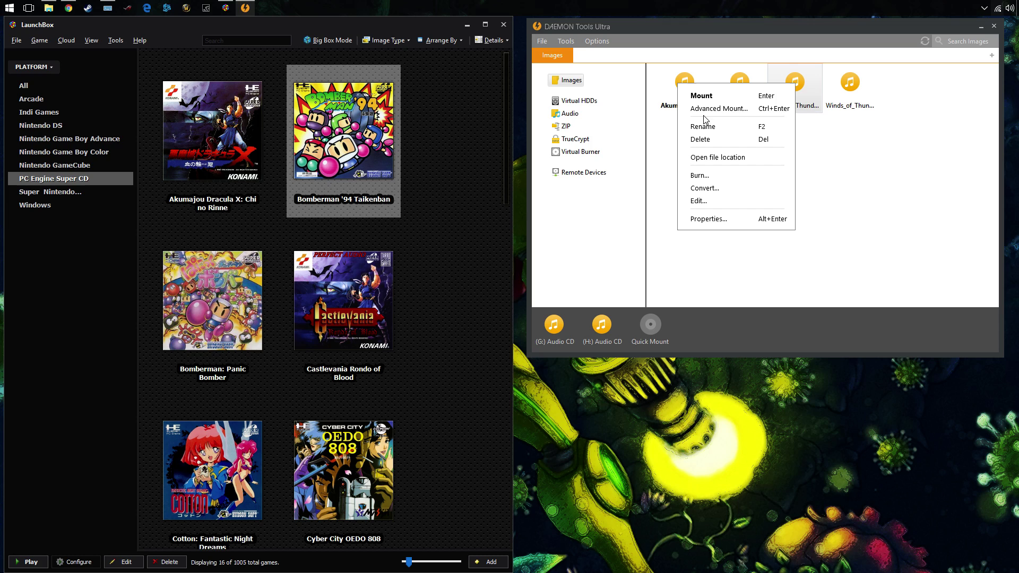
pyautogui.click(703, 110)
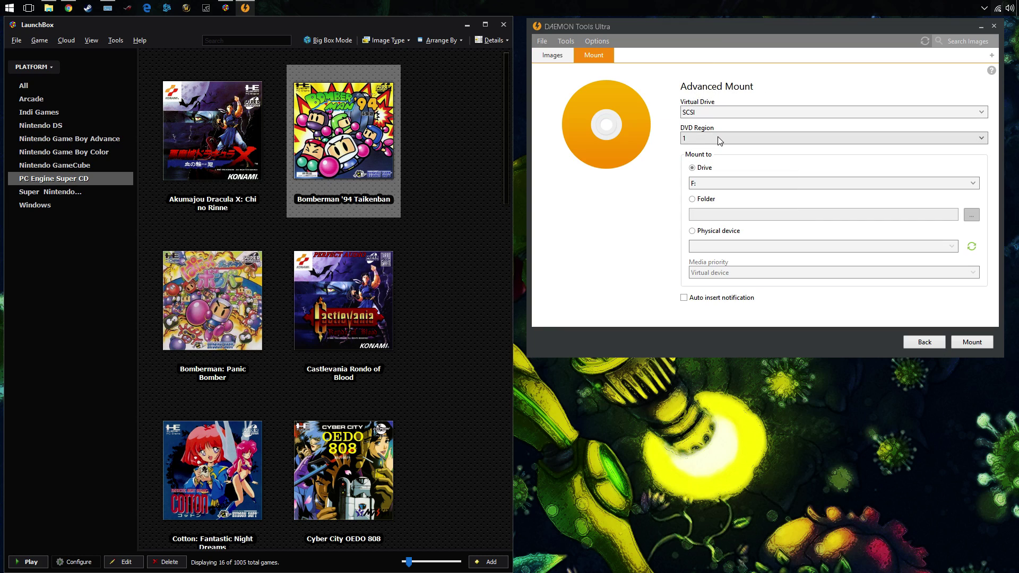
pyautogui.click(706, 184)
pyautogui.click(703, 204)
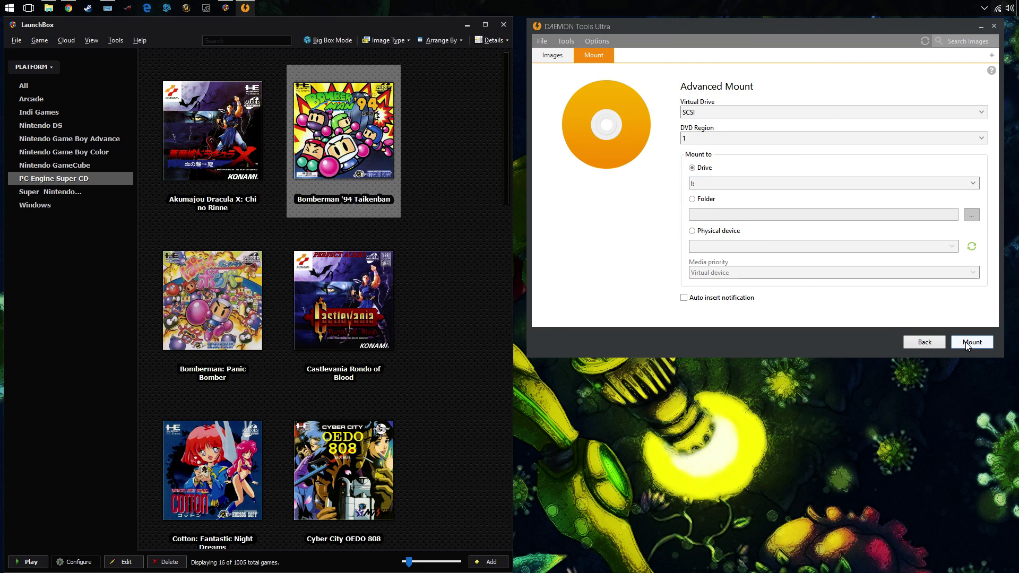
pyautogui.click(966, 342)
# Step: Mount the Winds of Thunder image through Advanced Mount on drive J:
pyautogui.rightClick(857, 87)
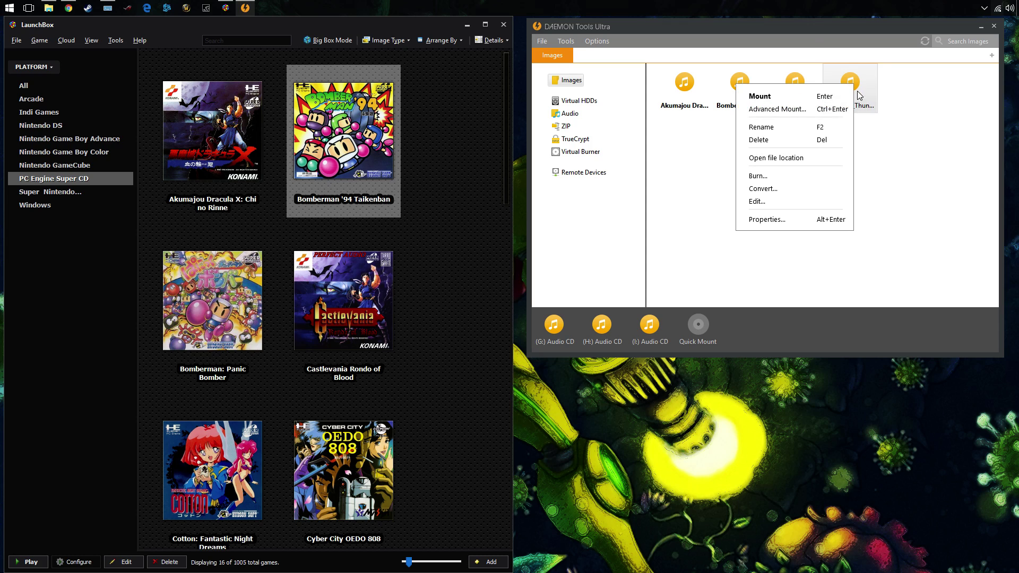
pyautogui.click(800, 110)
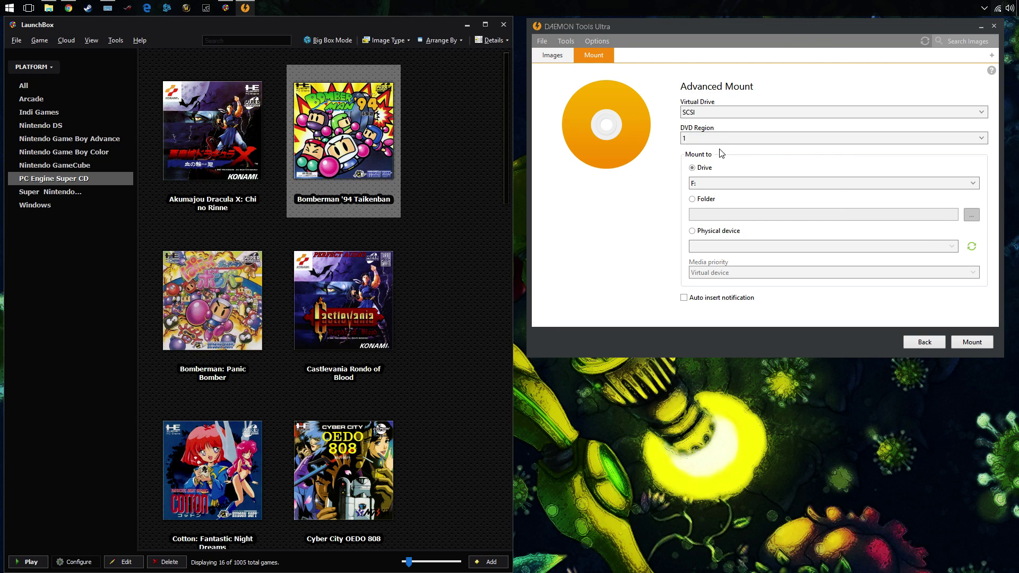
pyautogui.click(711, 185)
pyautogui.click(704, 206)
pyautogui.click(972, 342)
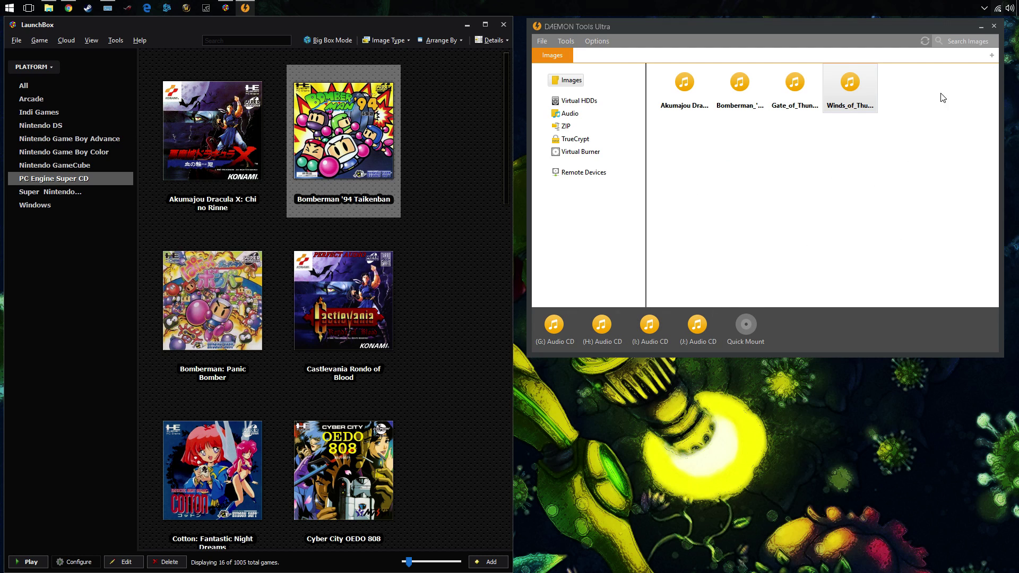
# Step: Minimize DAEMON Tools and open the PC Engine Super CD emulator from the Bomberman '94 Taikenban entry in LaunchBox
pyautogui.click(981, 28)
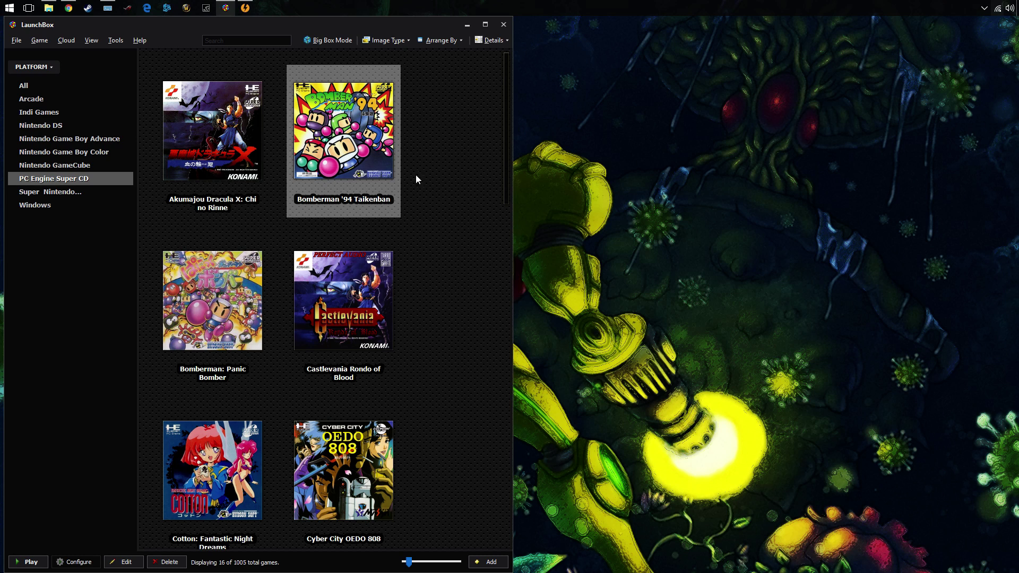
pyautogui.rightClick(360, 133)
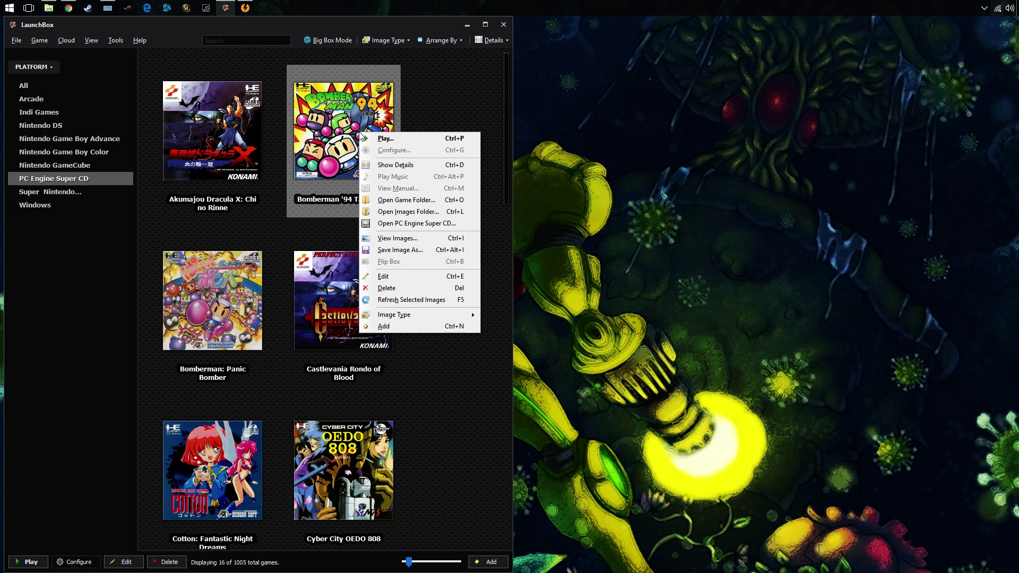
pyautogui.click(437, 224)
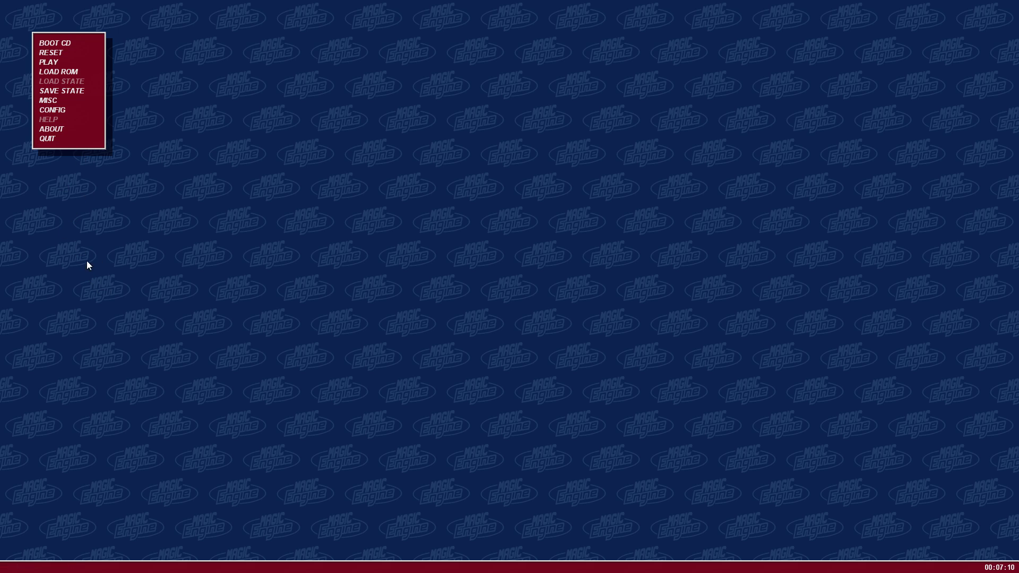
# Step: Expand the emulator's bootable CD list to show the system card options, and boot Bomberman 94 from drive H:
pyautogui.click(63, 43)
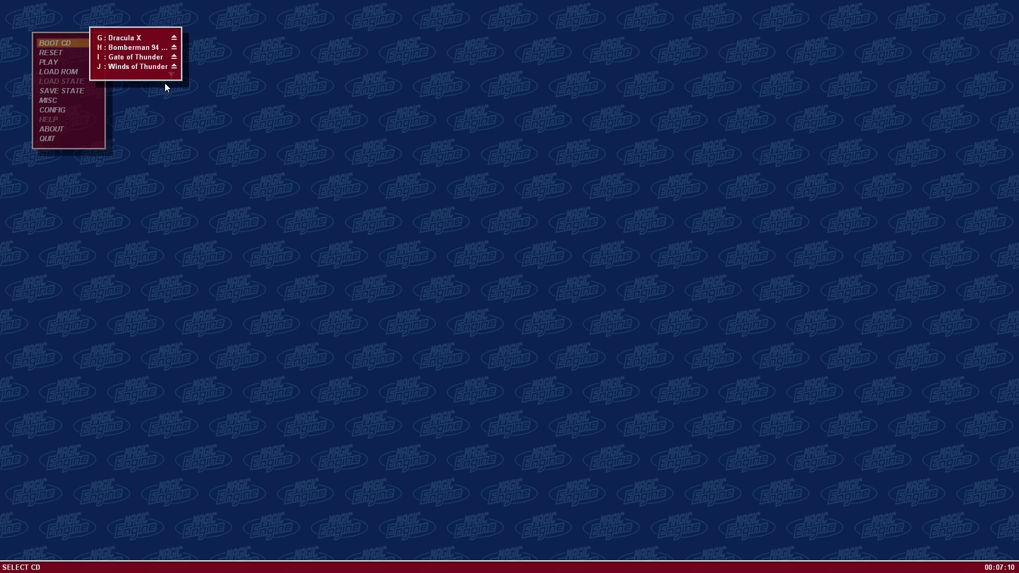
pyautogui.click(172, 76)
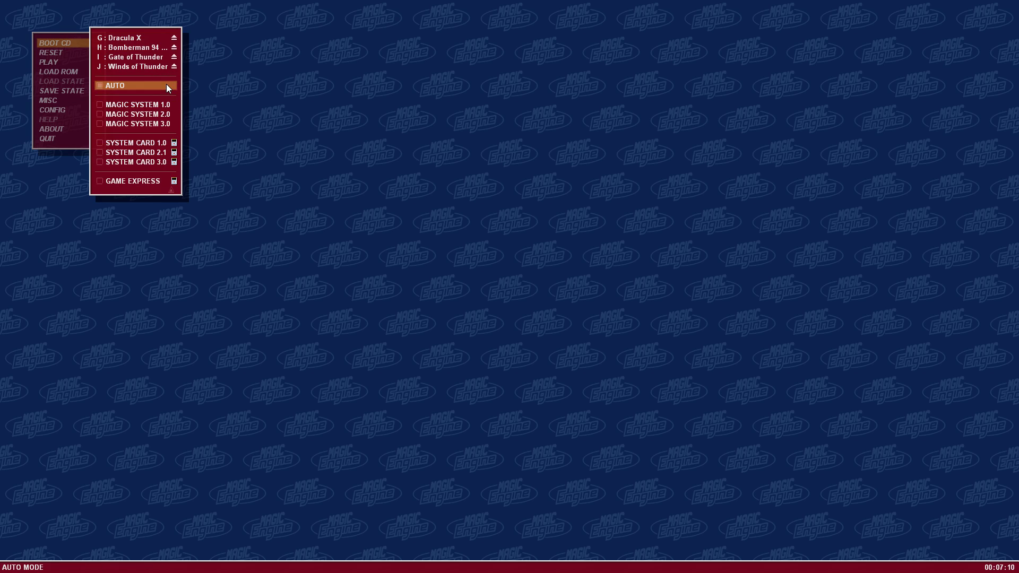
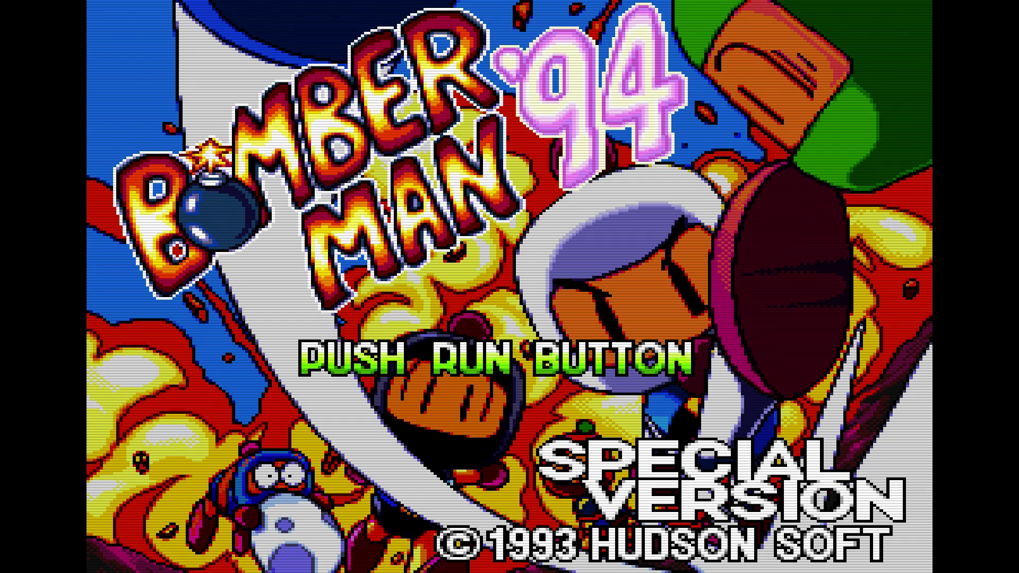
# Step: Return to the emulator menu, boot Gate of Thunder from drive I: and start playing the game
pyautogui.press('Escape')
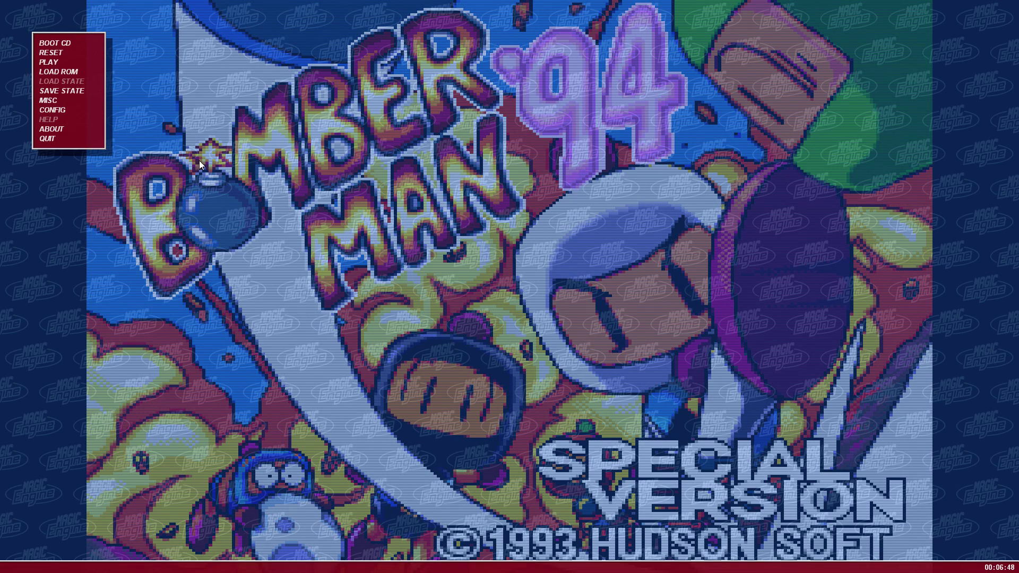
pyautogui.click(69, 43)
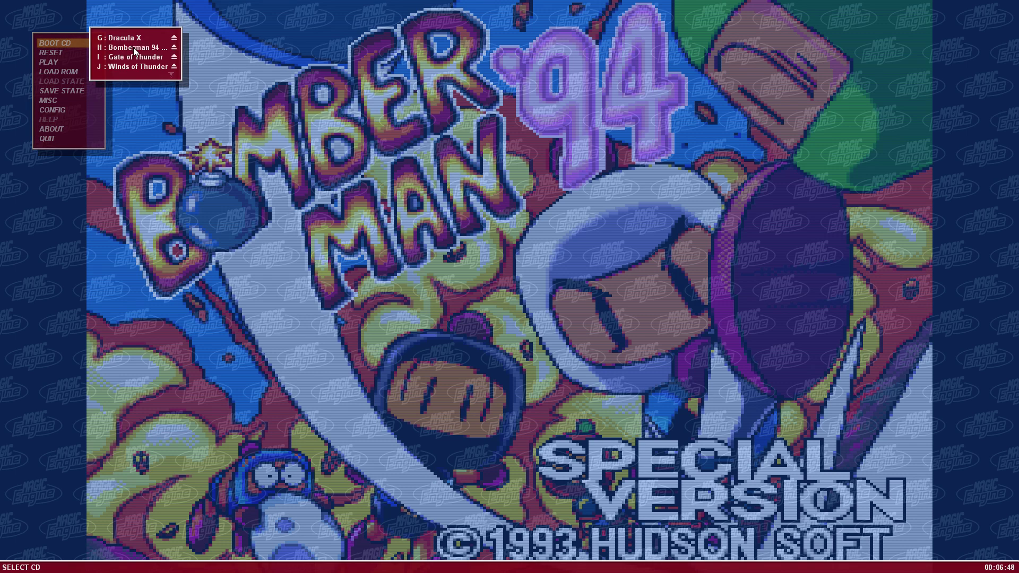
pyautogui.click(134, 57)
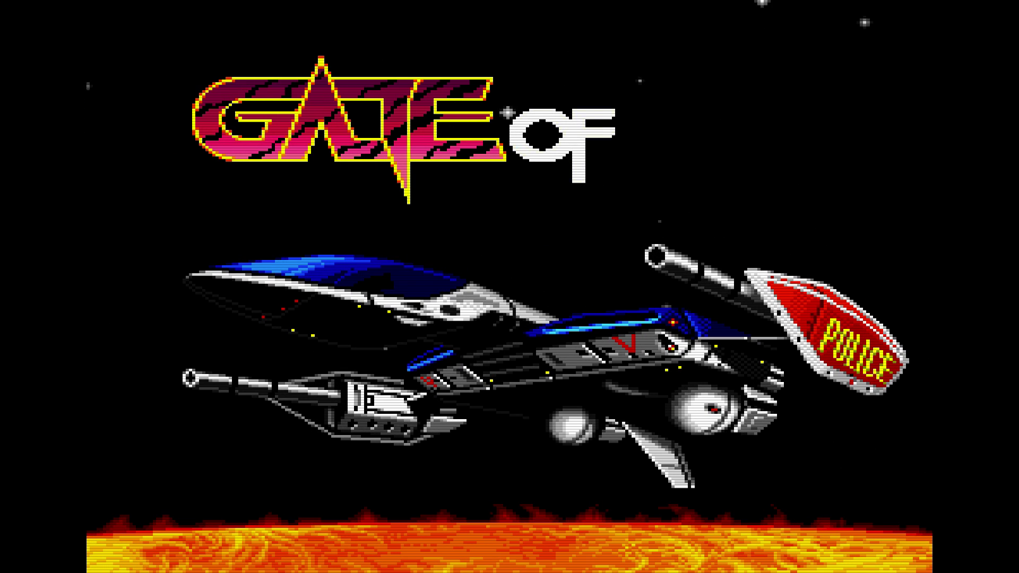
pyautogui.press('Return')
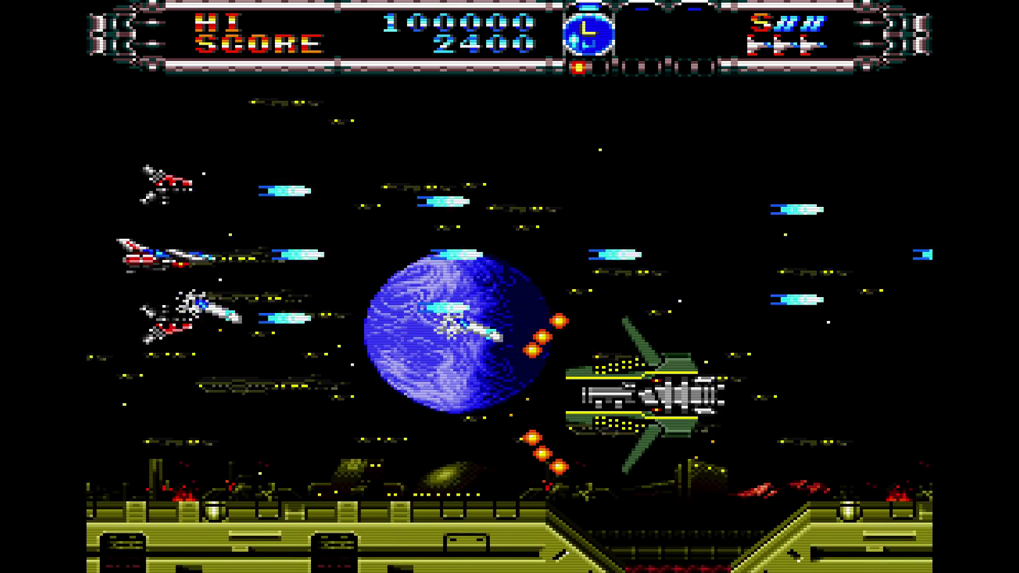
# Step: Leave Gate of Thunder for the emulator menu and boot Winds of Thunder from drive J:
pyautogui.press('Escape')
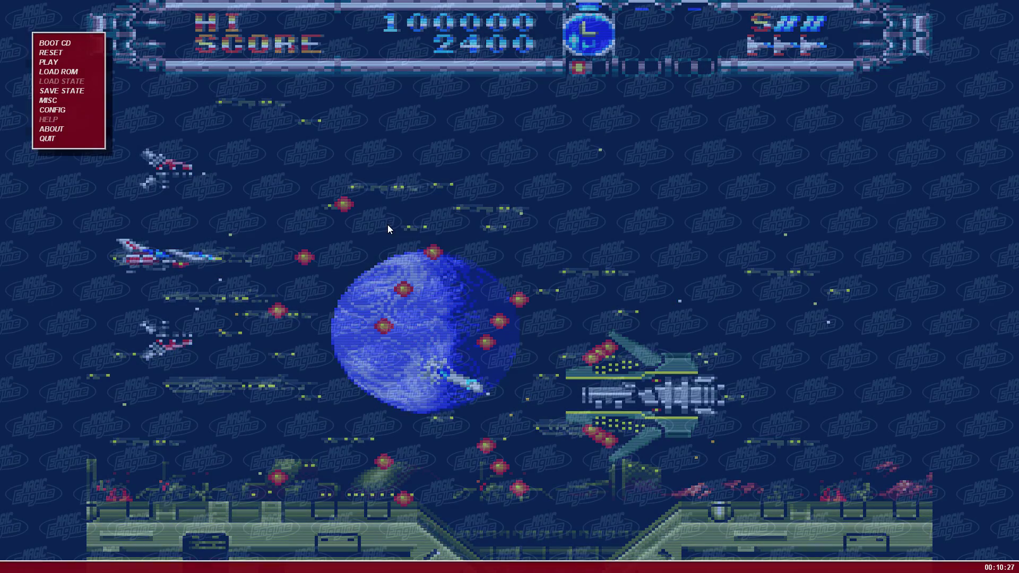
pyautogui.click(73, 45)
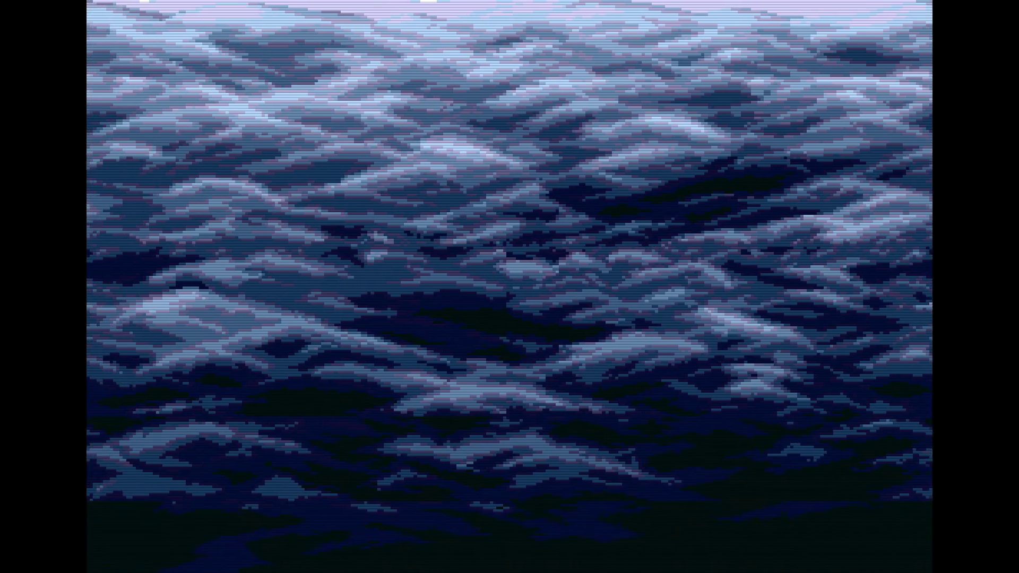
# Step: Quit the emulator and switch back to the DAEMON Tools Ultra window
pyautogui.press('Escape')
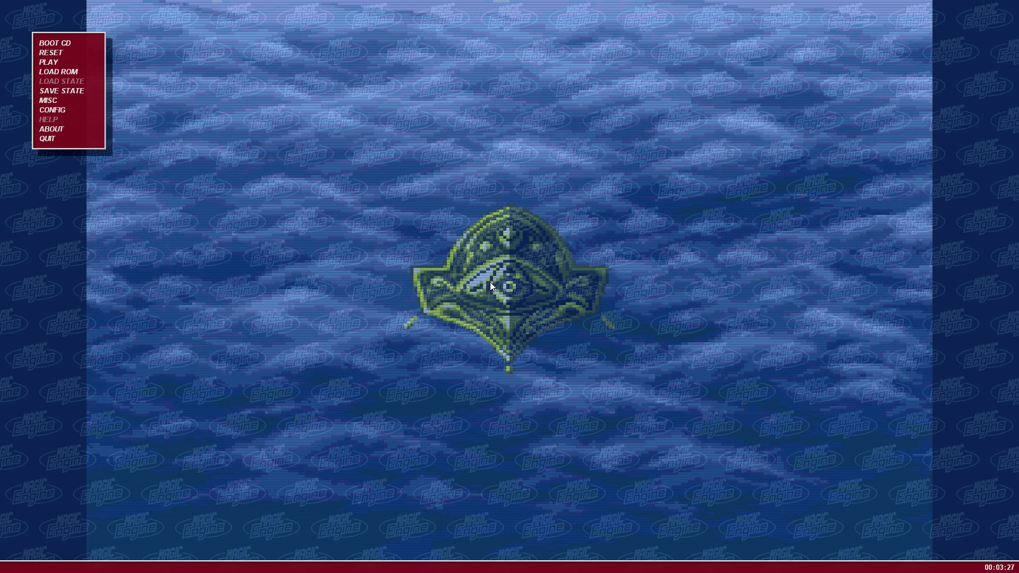
pyautogui.click(72, 140)
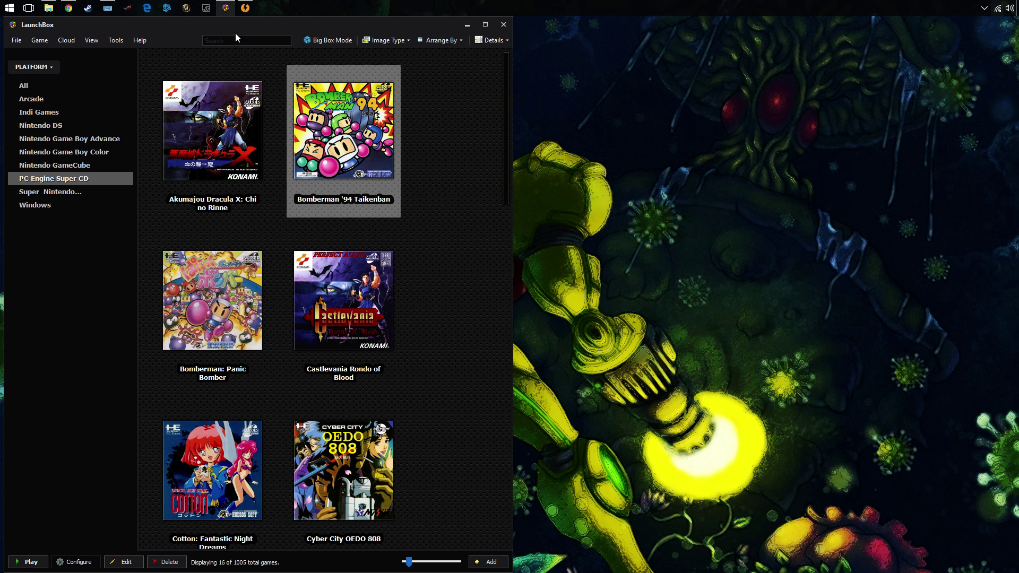
pyautogui.click(244, 7)
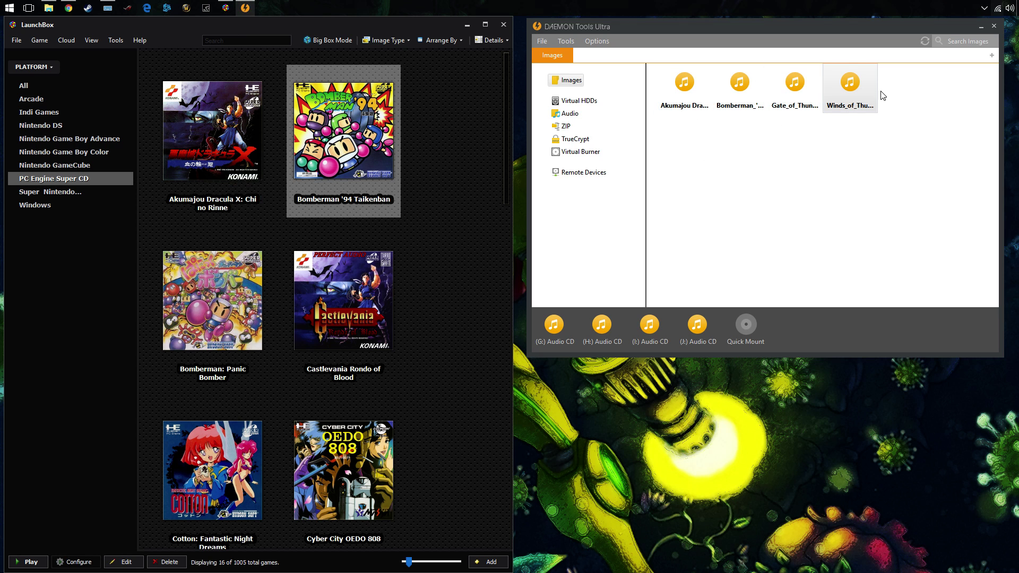